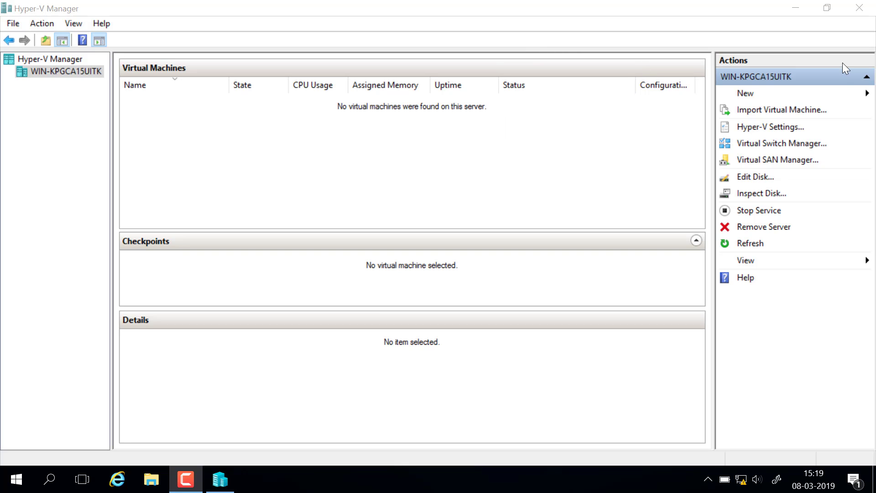
pyautogui.click(67, 72)
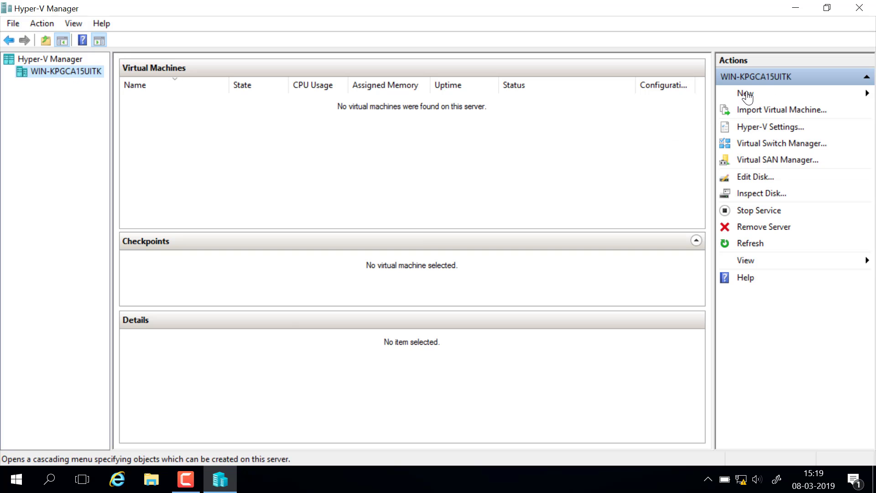
pyautogui.rightClick(83, 68)
pyautogui.moveTo(160, 78)
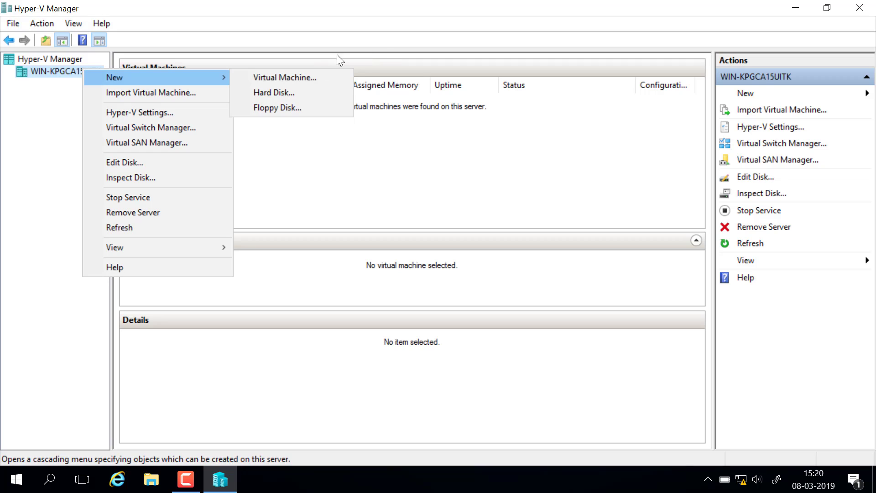
pyautogui.click(386, 46)
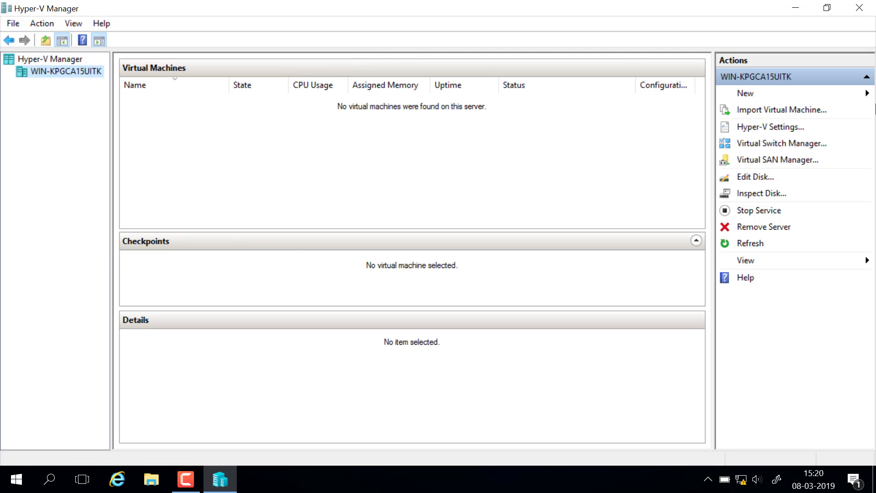
# Start creating a new virtual machine on the server and name it DC
pyautogui.click(753, 94)
pyautogui.click(801, 96)
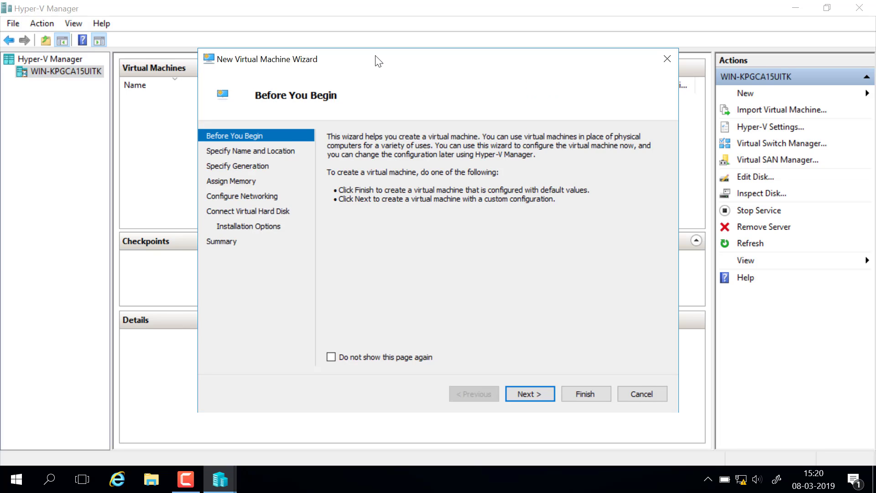
pyautogui.click(527, 389)
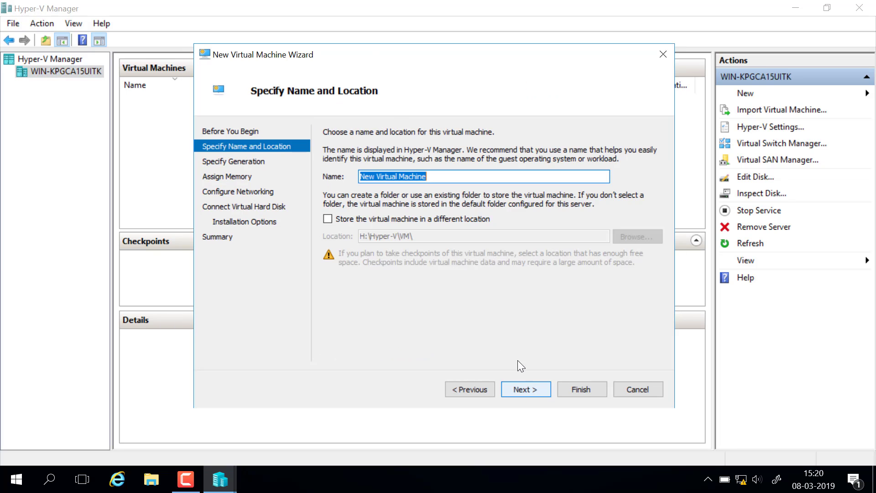
pyautogui.press('BackSpace')
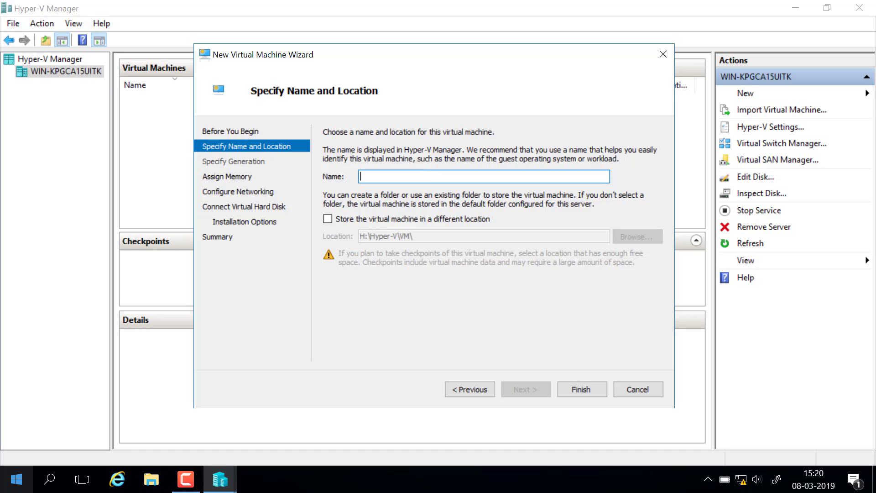
pyautogui.write('D')
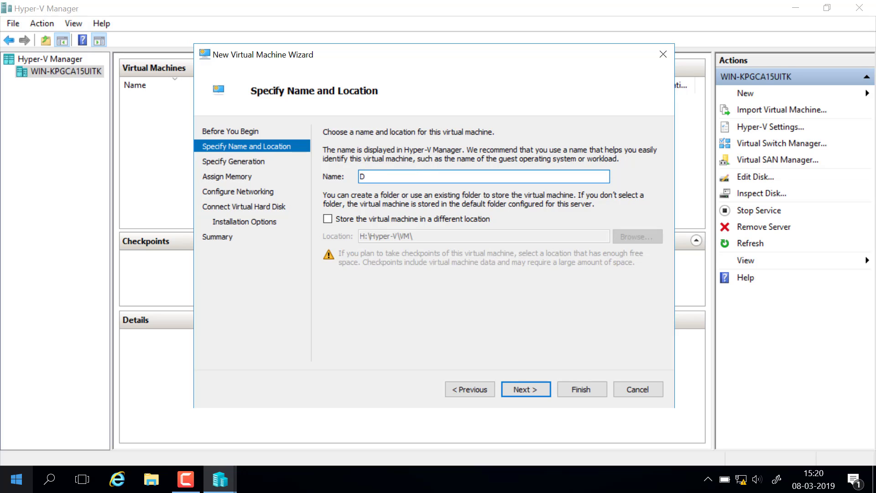
pyautogui.write('cC')
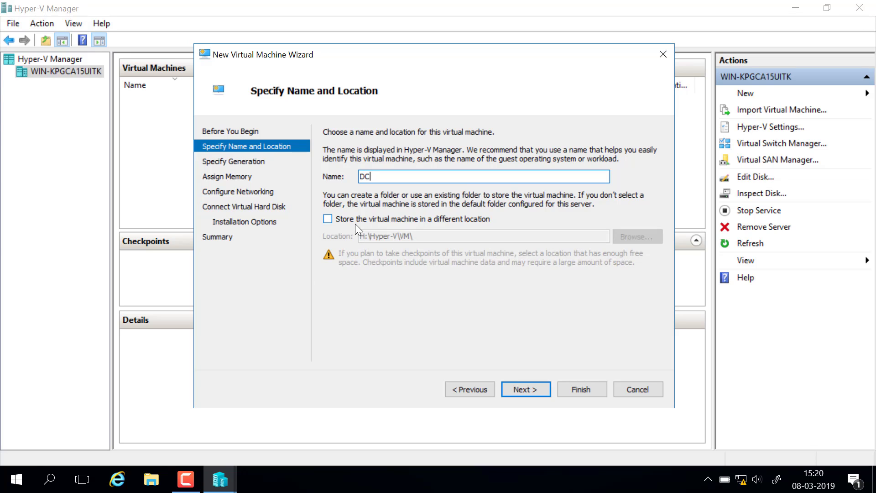
pyautogui.click(328, 220)
pyautogui.click(440, 236)
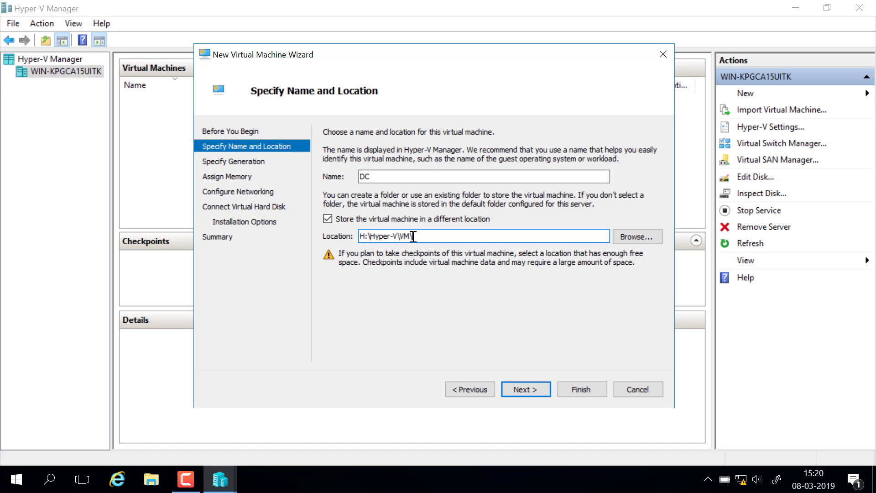
pyautogui.click(329, 219)
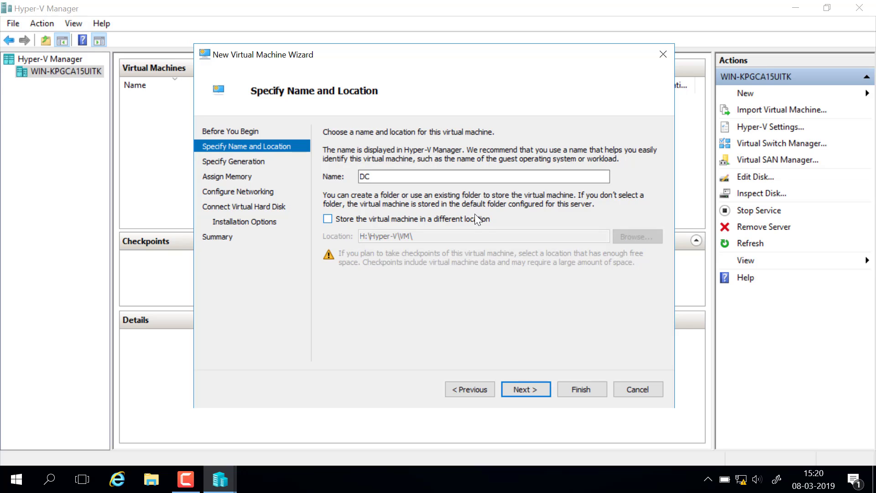
# Make the new machine Generation 2 and assign it 2048 MB of startup memory
pyautogui.click(528, 391)
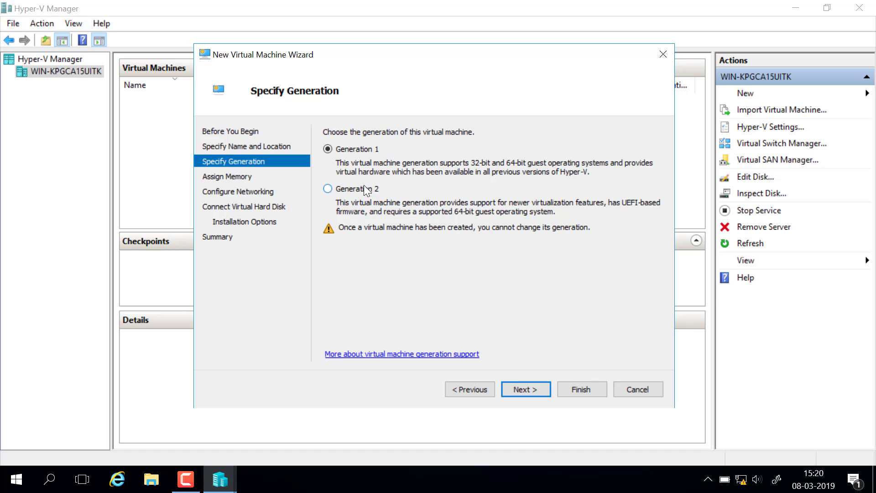
pyautogui.click(328, 189)
pyautogui.click(529, 390)
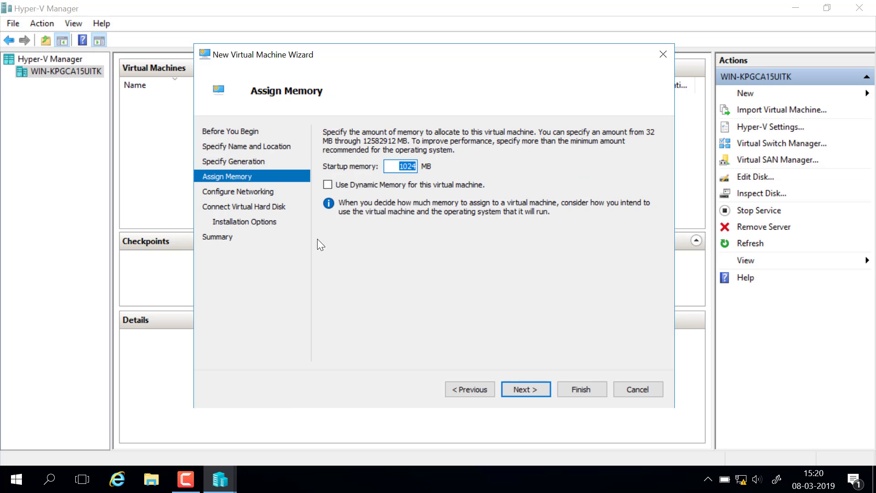
pyautogui.press('BackSpace')
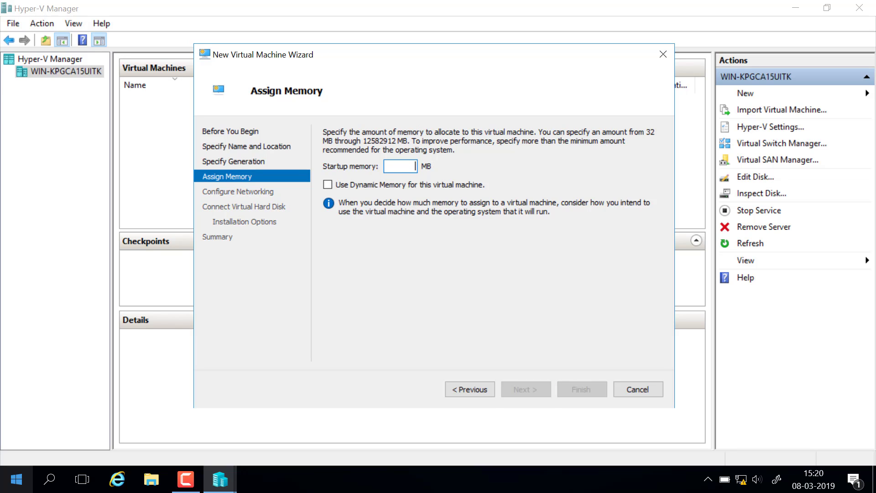
pyautogui.write('2048')
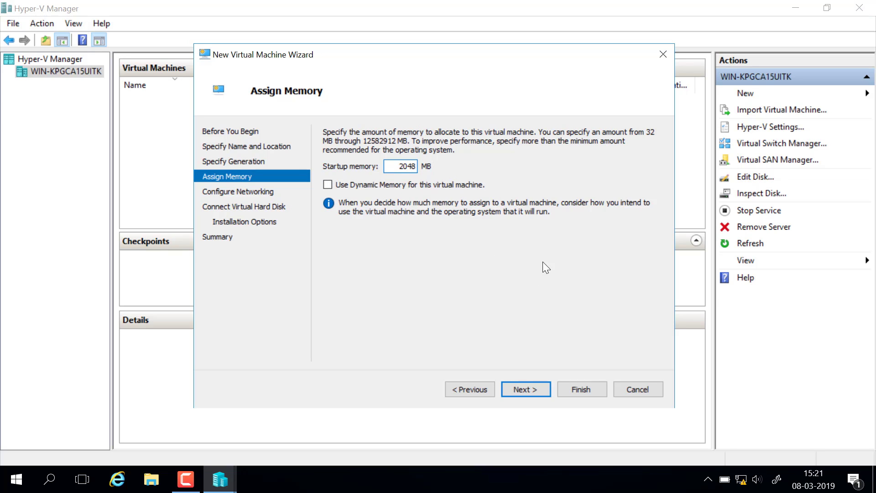
pyautogui.click(534, 389)
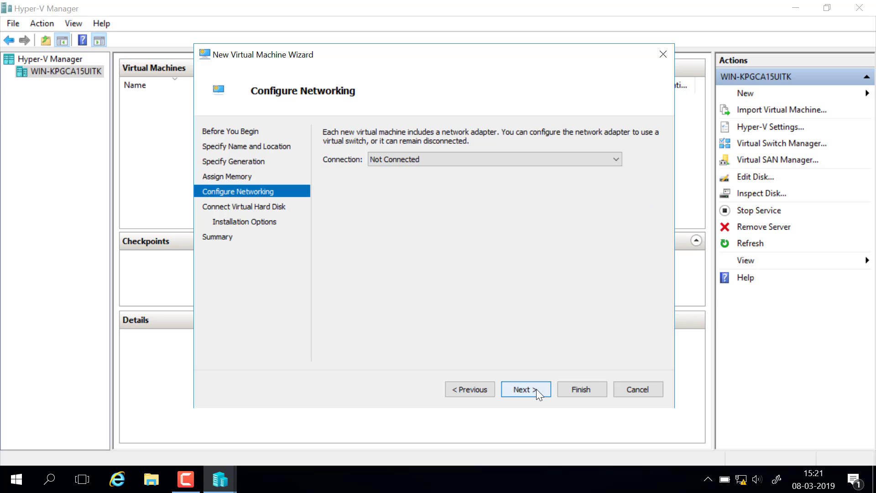
# Connect the machine to the Production network and accept a new virtual hard disk DC.vhdx of 127 GB in H:\Hyper-V\VM\
pyautogui.click(557, 162)
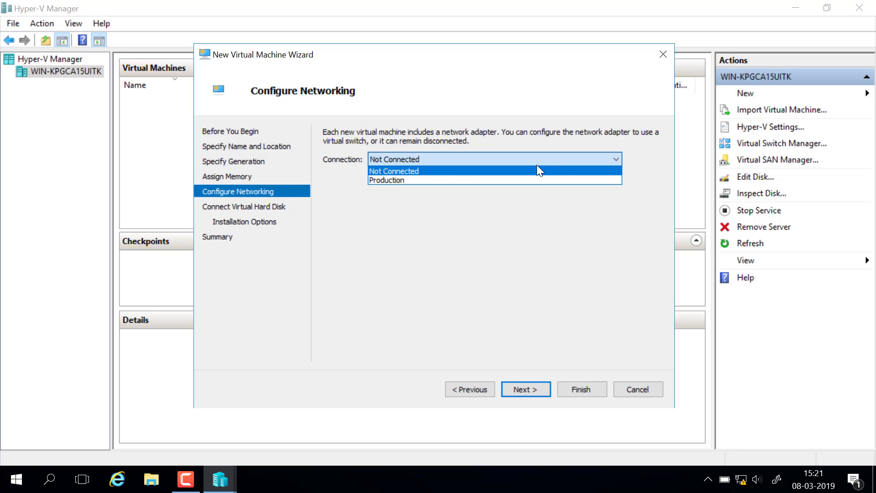
pyautogui.click(387, 181)
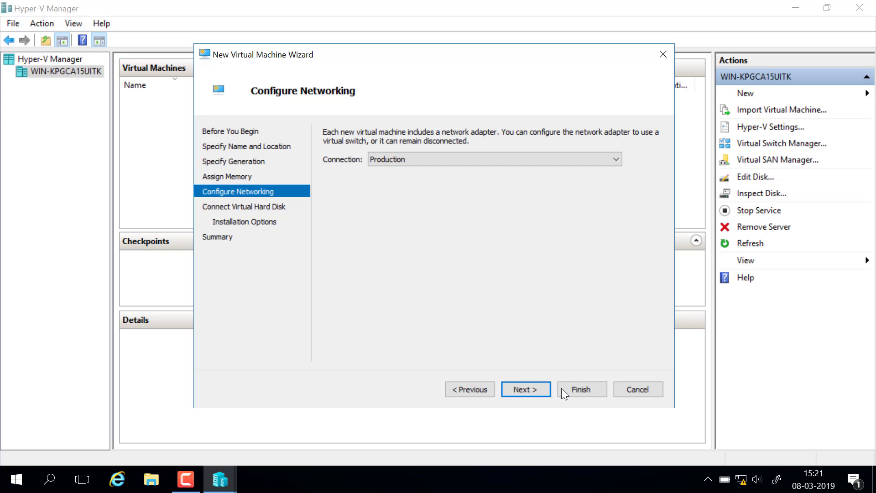
pyautogui.click(529, 387)
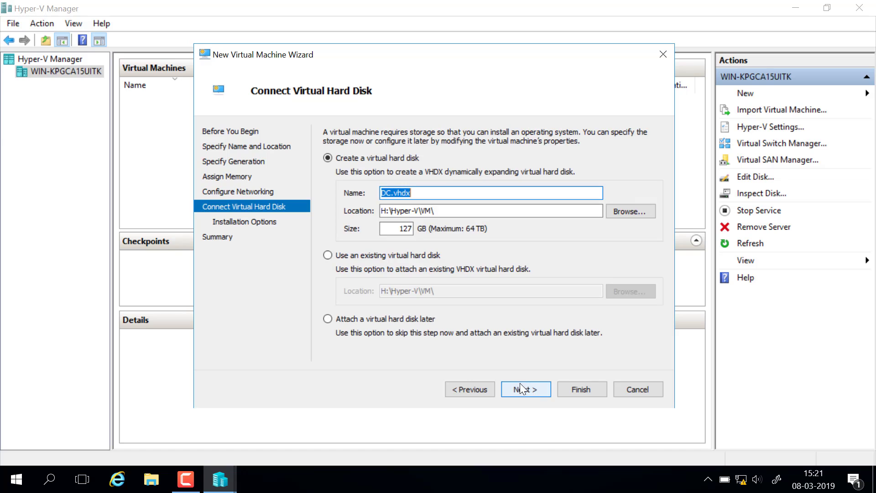
pyautogui.click(418, 196)
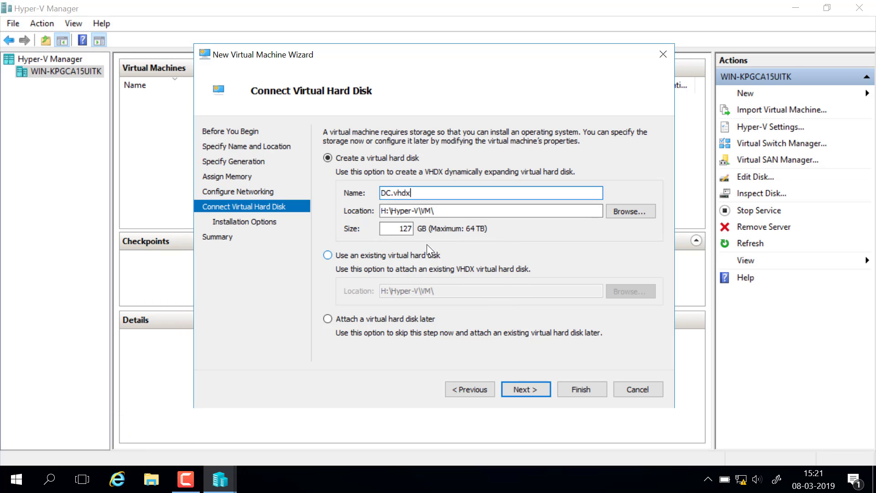
pyautogui.click(531, 390)
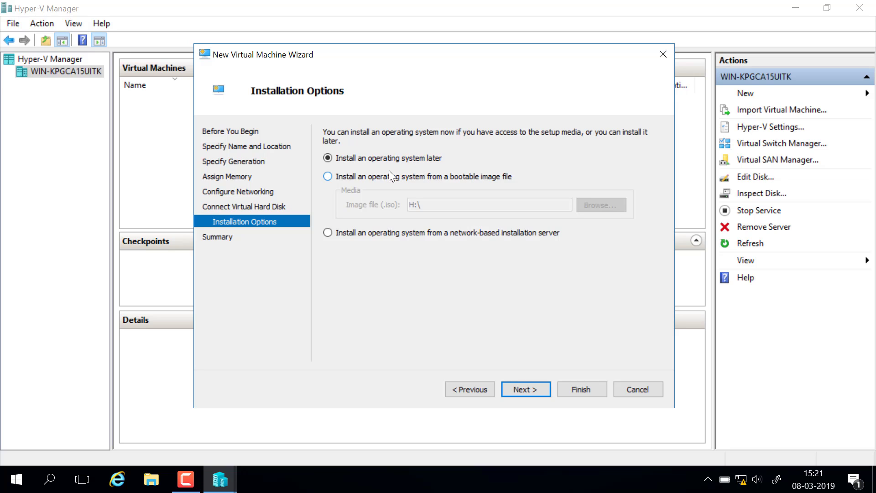
# Set the operating system to install from the bootable image H:\WinServer2016_1607.iso and finish creating the virtual machine
pyautogui.click(327, 177)
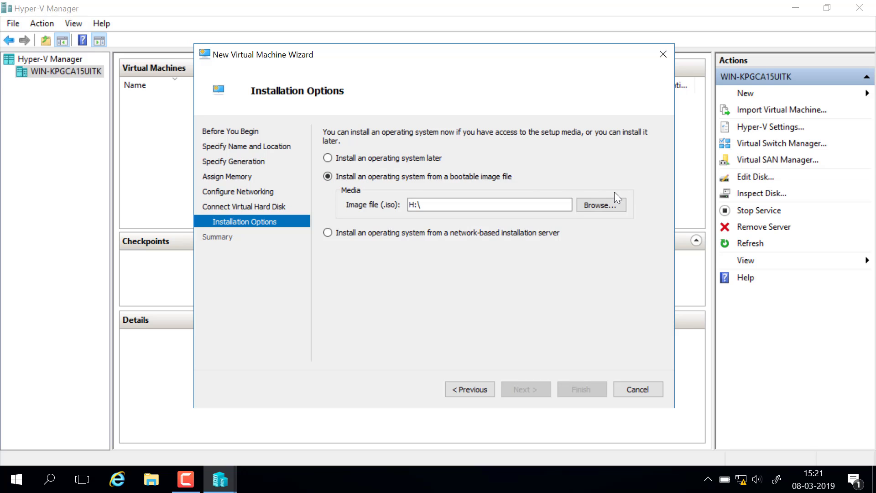
pyautogui.click(598, 203)
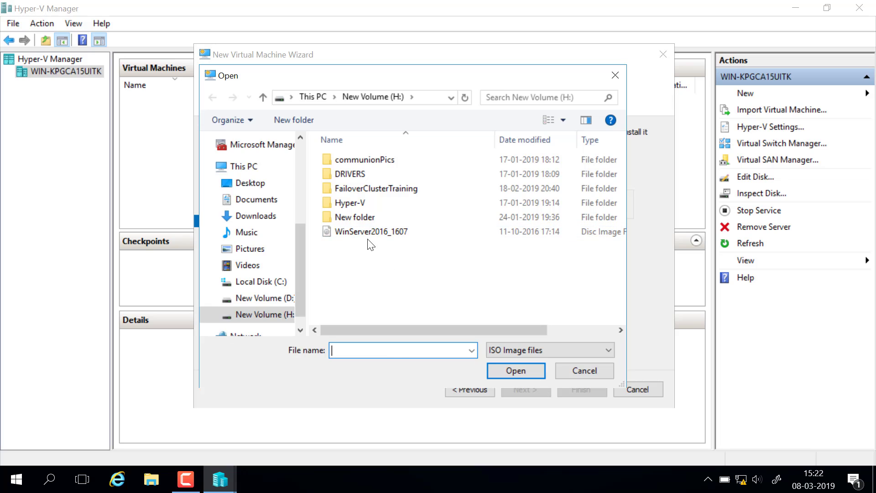
pyautogui.click(368, 233)
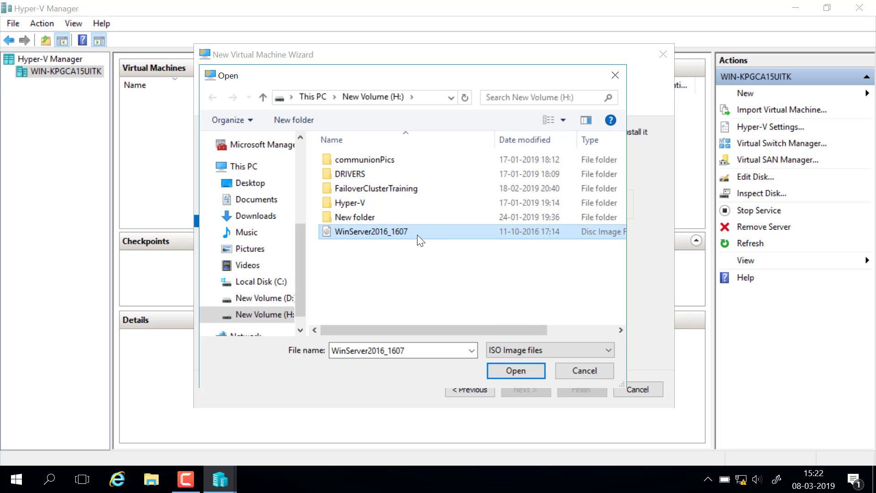
pyautogui.click(495, 369)
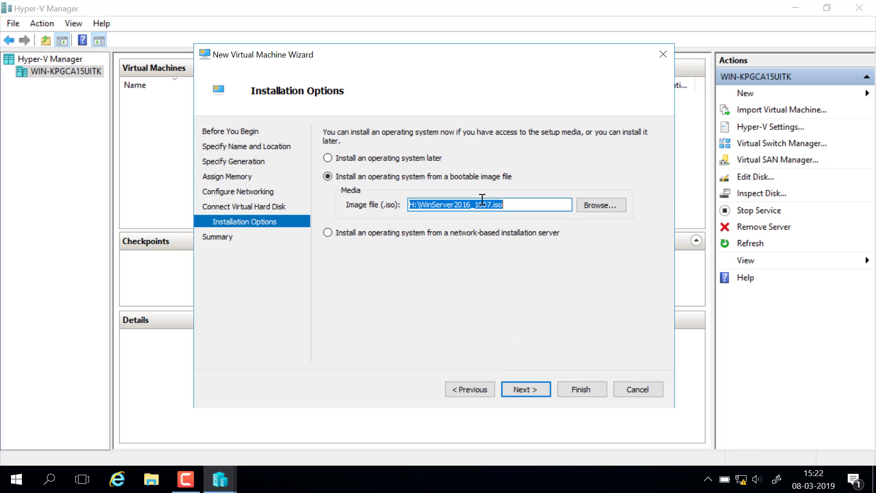
pyautogui.click(526, 388)
pyautogui.click(588, 390)
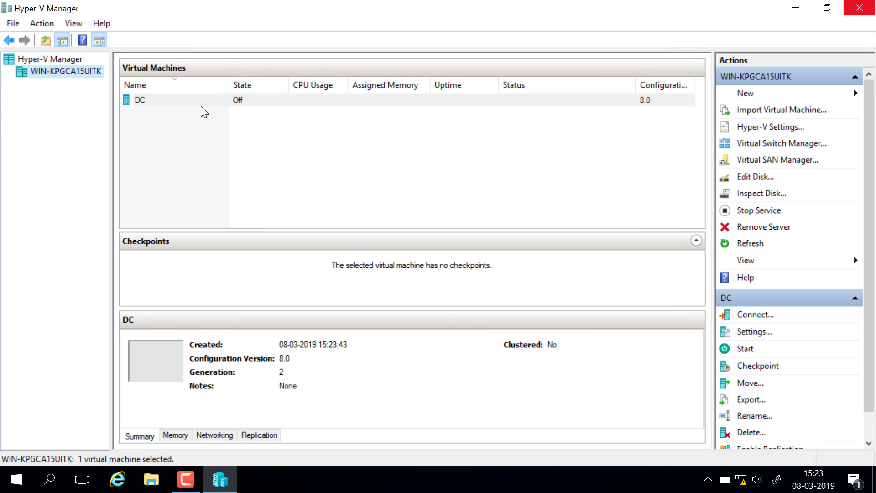
# Start the DC virtual machine and connect to its console
pyautogui.click(190, 101)
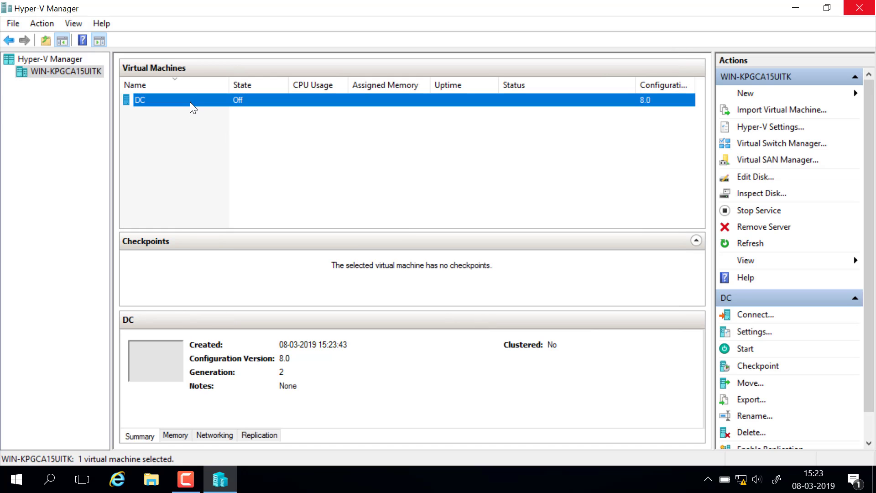
pyautogui.rightClick(270, 99)
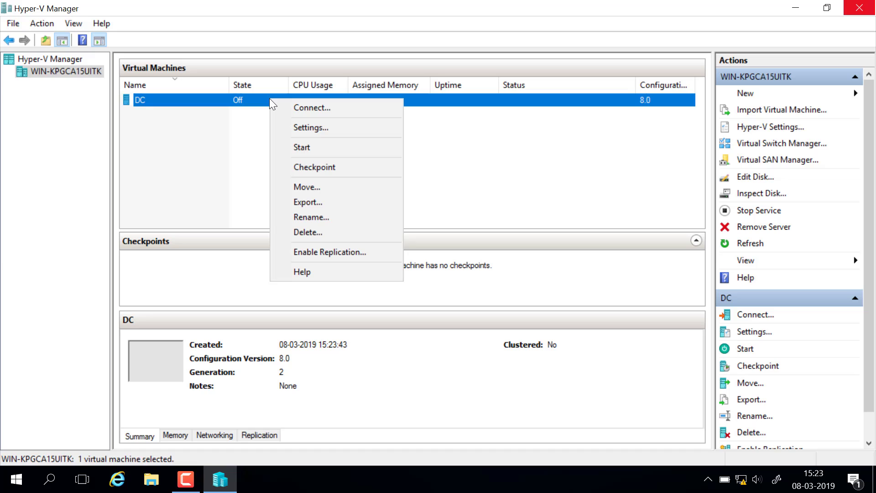
pyautogui.click(330, 144)
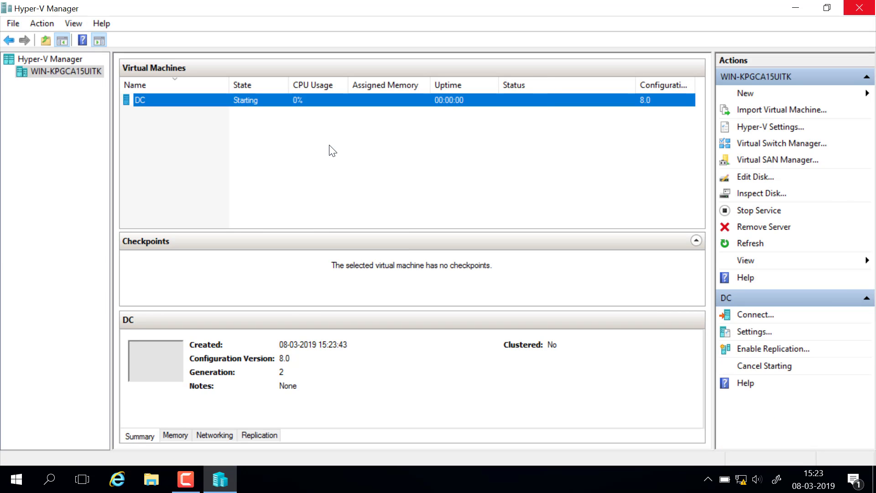
pyautogui.rightClick(313, 99)
pyautogui.click(340, 107)
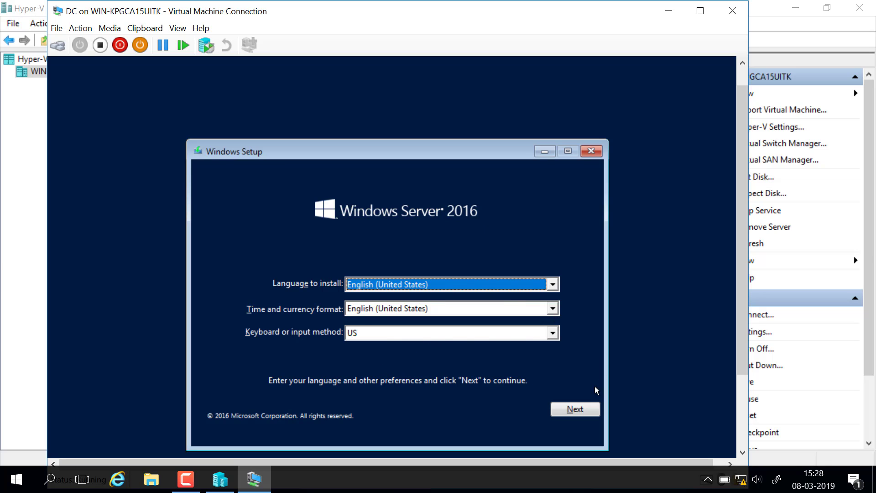
# Begin installing Windows Server 2016 with English (United States) and US keyboard, choosing the Standard Evaluation (Desktop Experience) edition
pyautogui.click(575, 410)
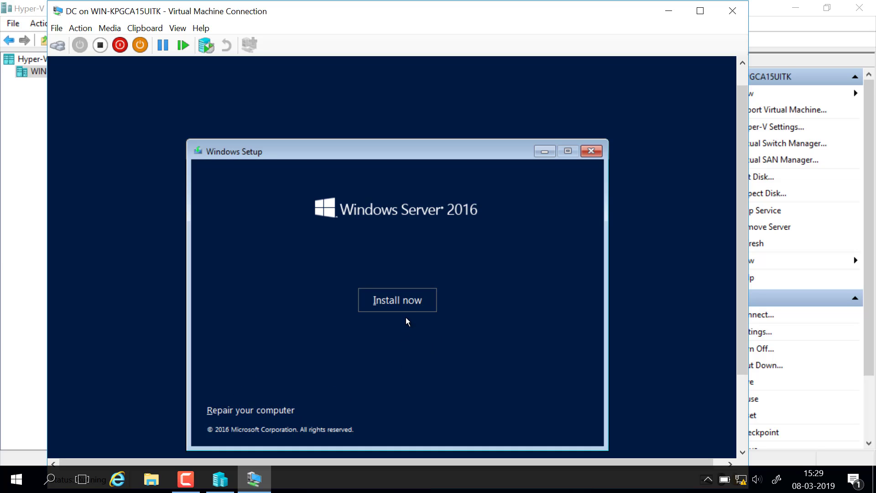
pyautogui.click(409, 303)
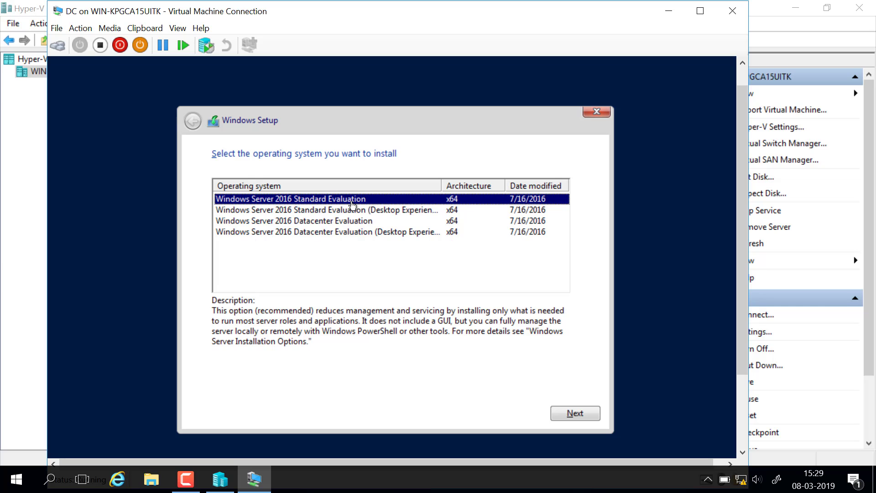
pyautogui.click(382, 214)
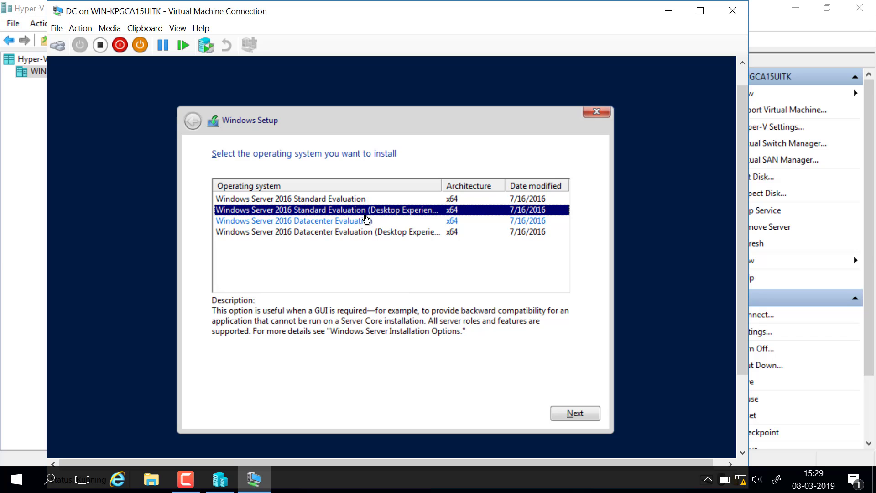
pyautogui.click(354, 201)
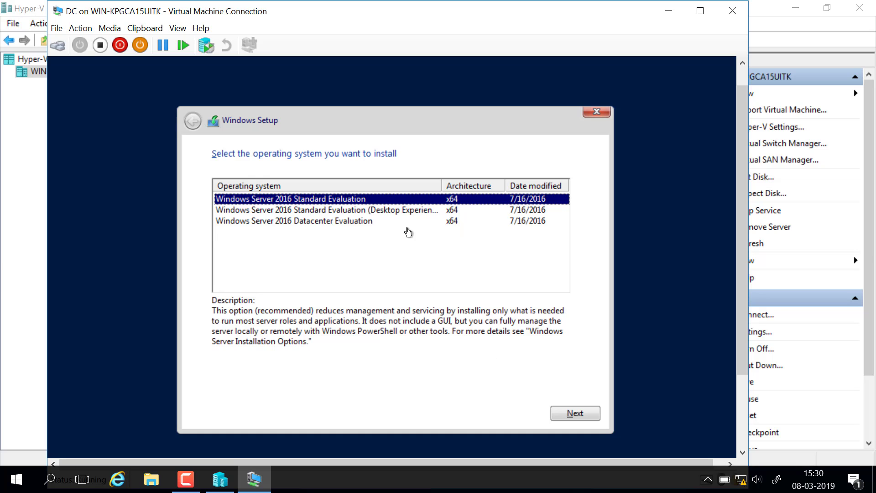
pyautogui.click(382, 211)
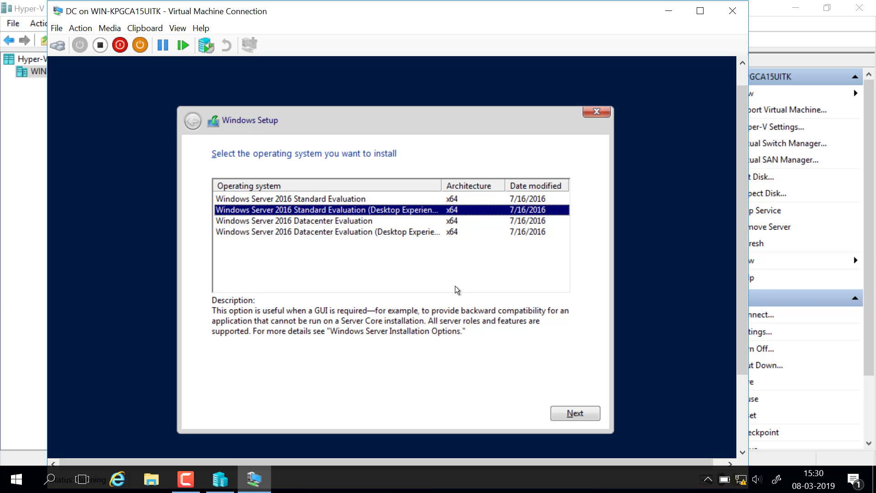
pyautogui.click(579, 417)
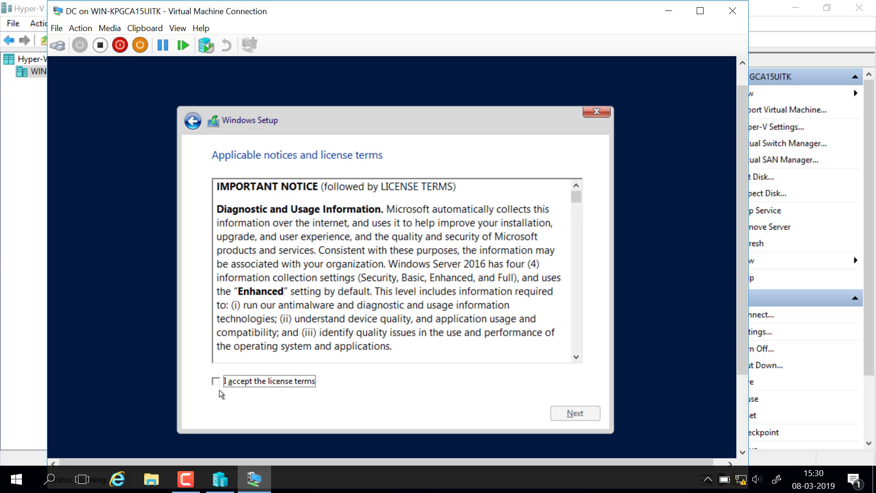
# Accept the license terms and run a custom Windows-only installation onto Drive 0 Unallocated Space
pyautogui.click(226, 385)
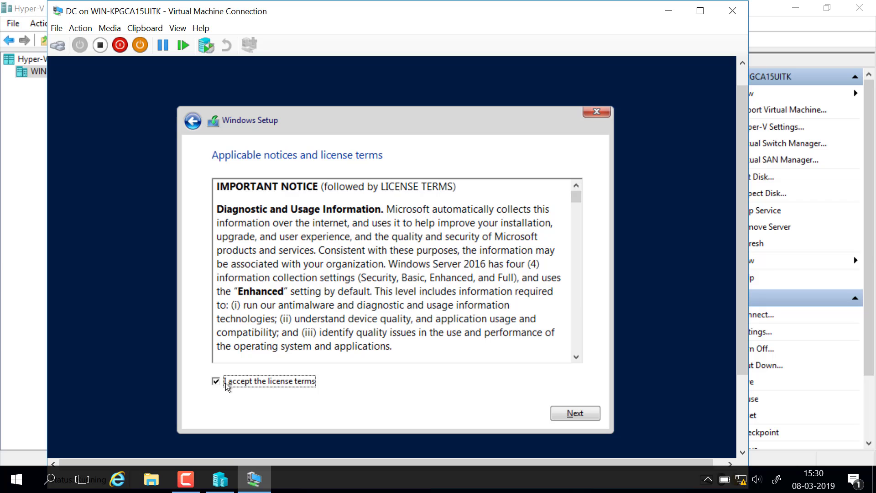
pyautogui.click(576, 414)
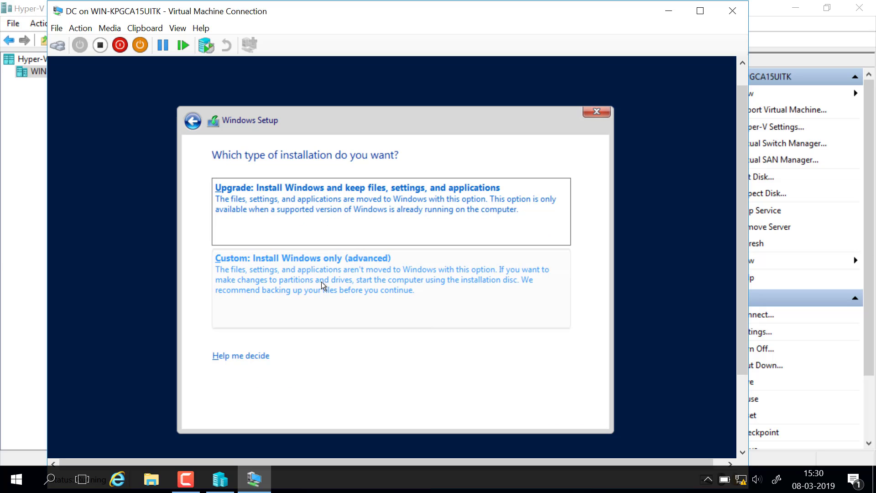
pyautogui.click(298, 267)
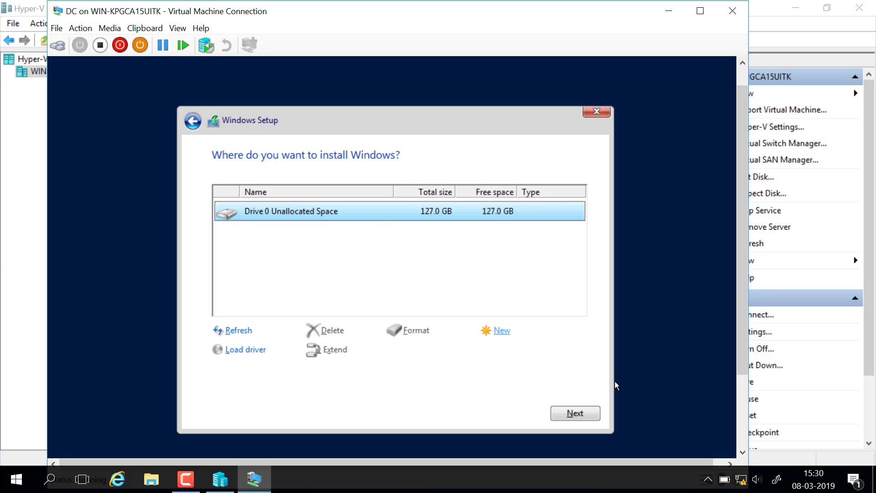
pyautogui.click(575, 409)
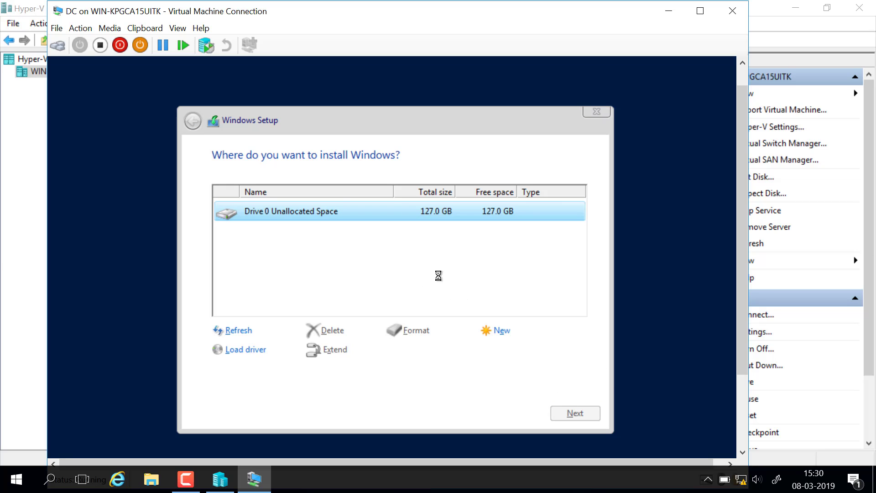